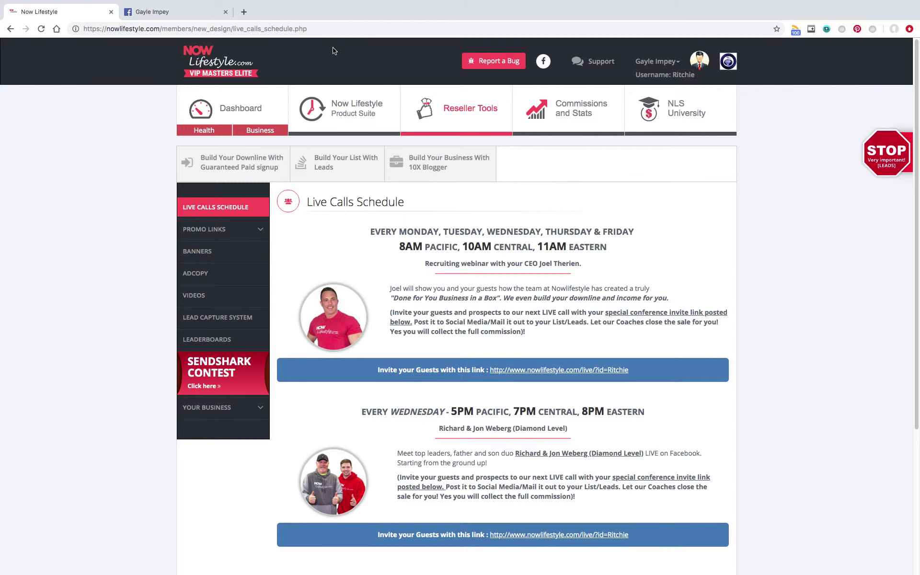
Step: Save the Facebook full-size profile photo page to the Desktop as a complete webpage, then return to Now Lifestyle
left_click(179, 16)
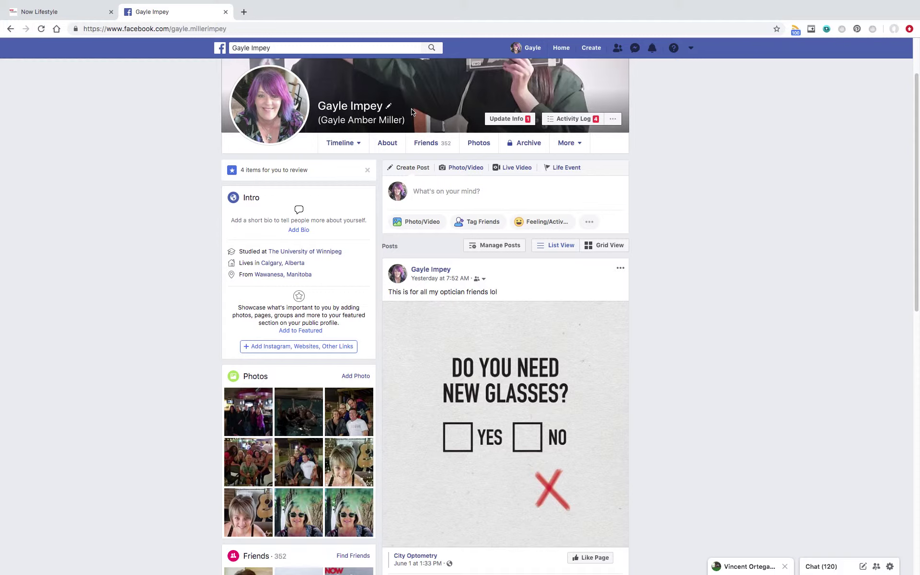
left_click(270, 94)
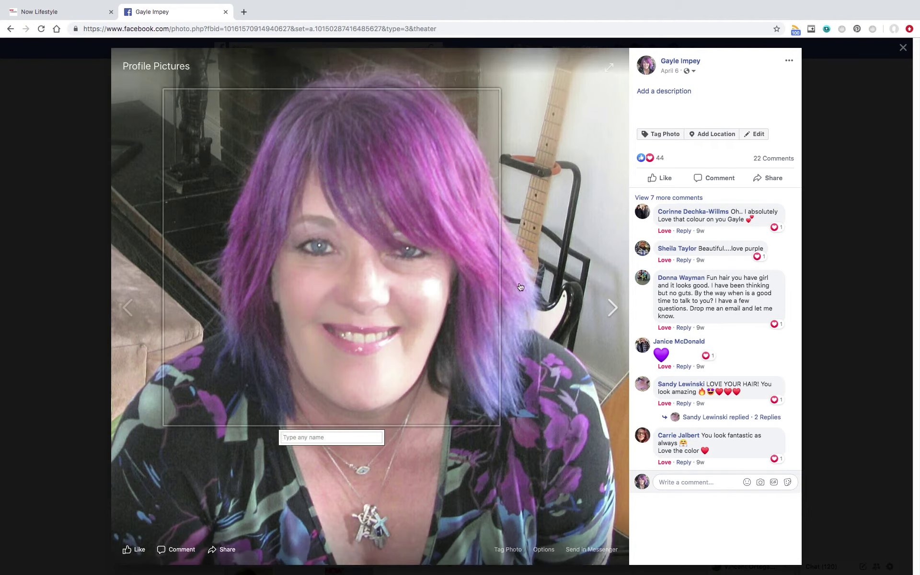
right_click(495, 275)
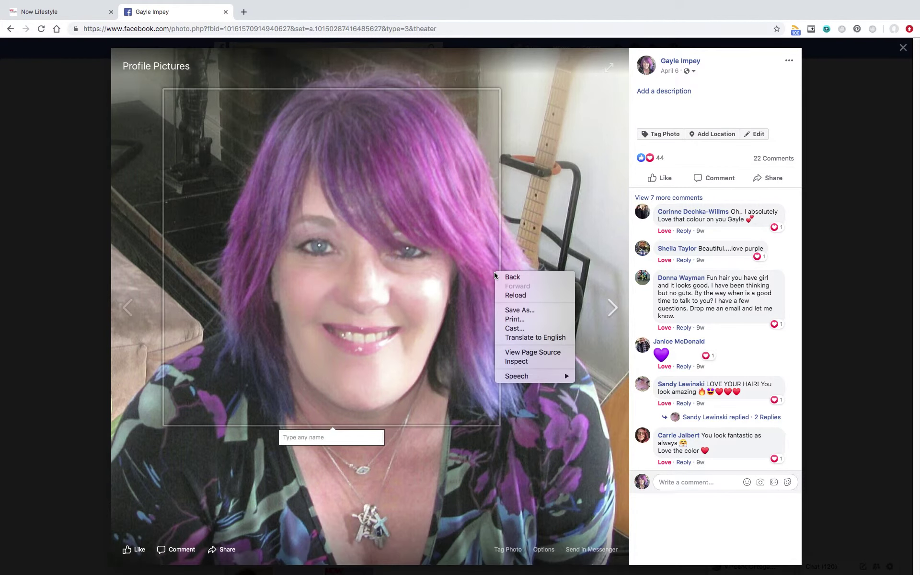
left_click(511, 310)
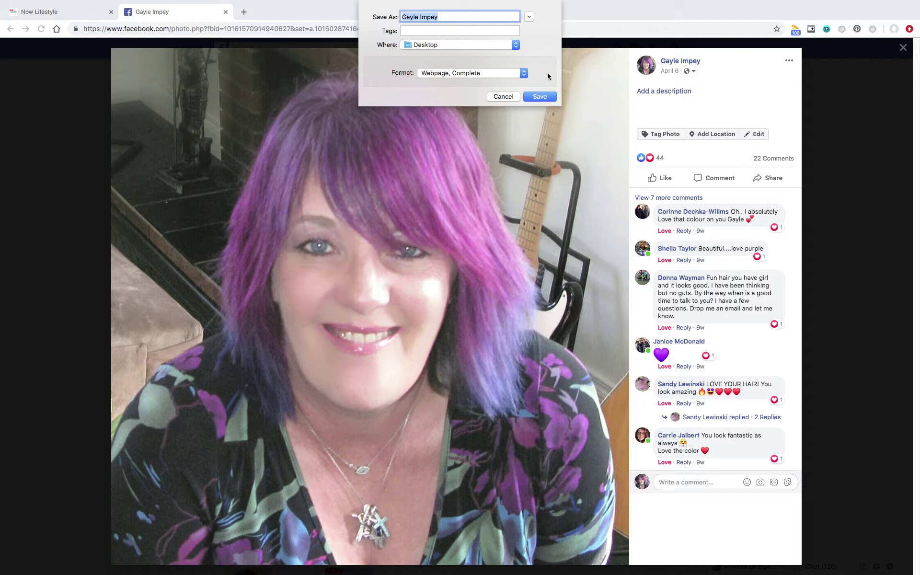
left_click(539, 97)
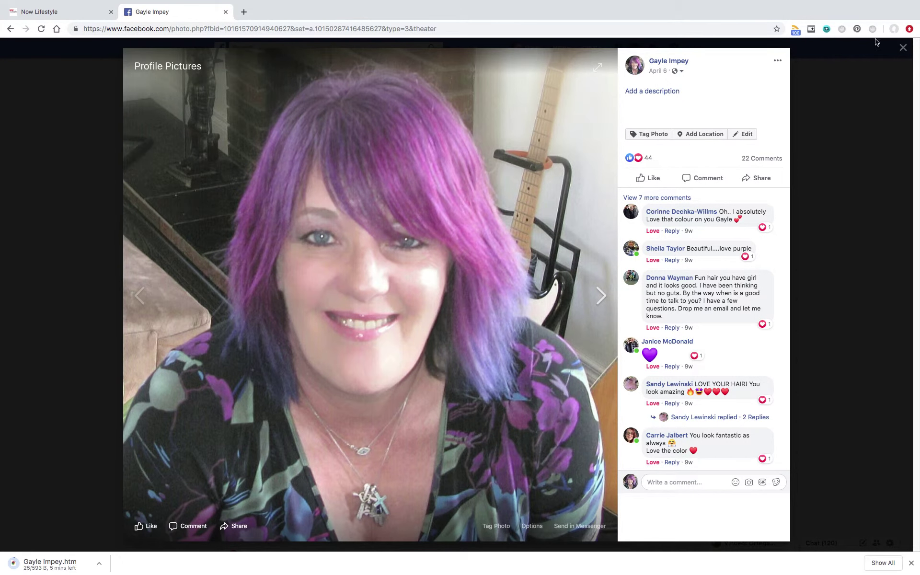
mouse_move(433, 4)
left_click(72, 35)
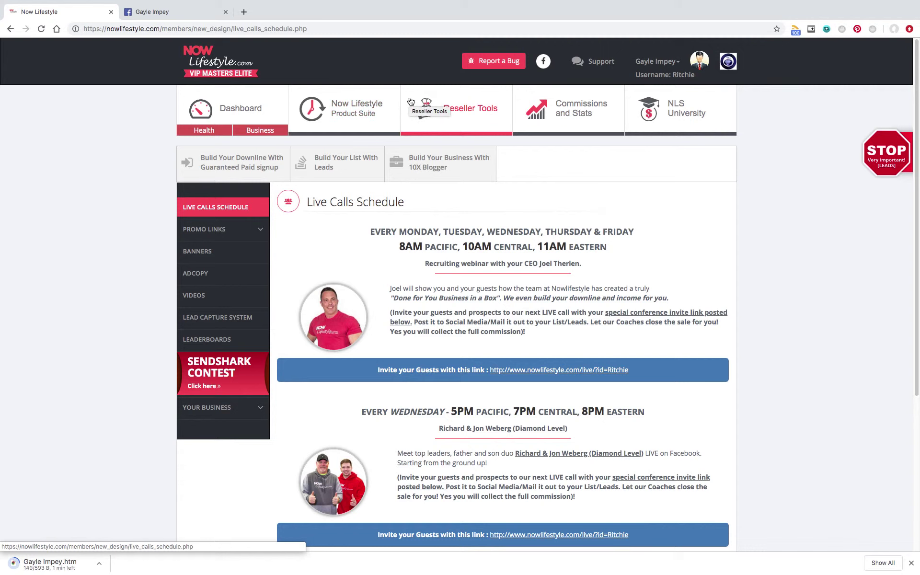
Step: Go to Reseller Tools > Lead Capture System and open MESSAGE > Send Broadcast
left_click(471, 111)
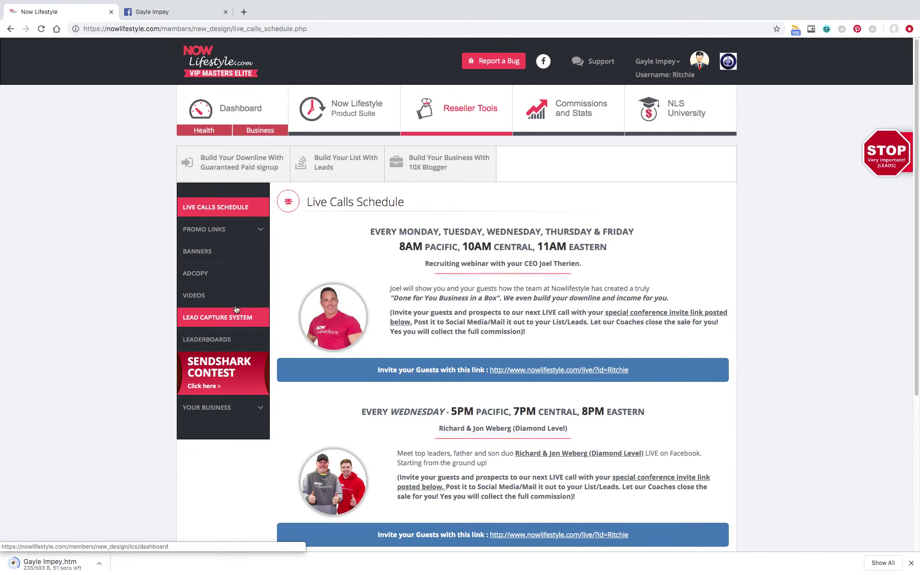
left_click(222, 318)
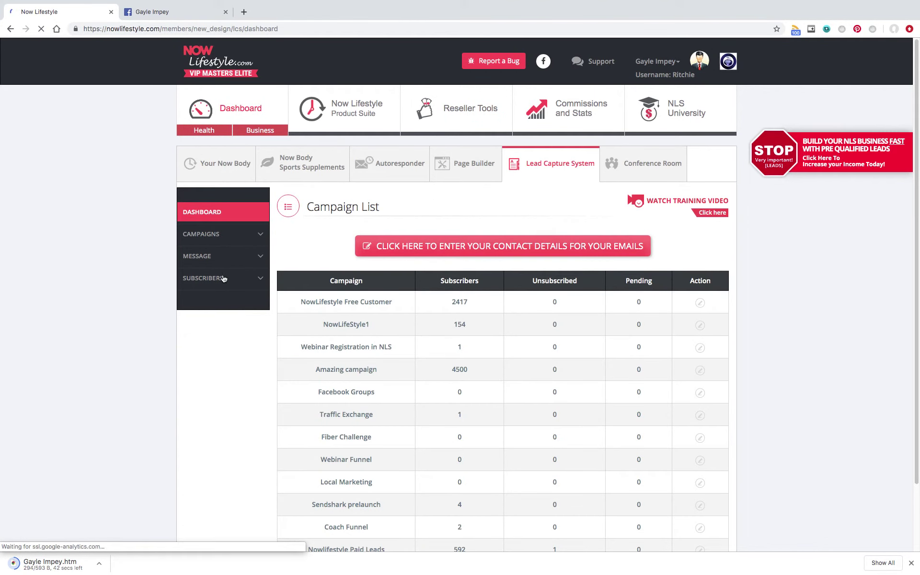
left_click(209, 258)
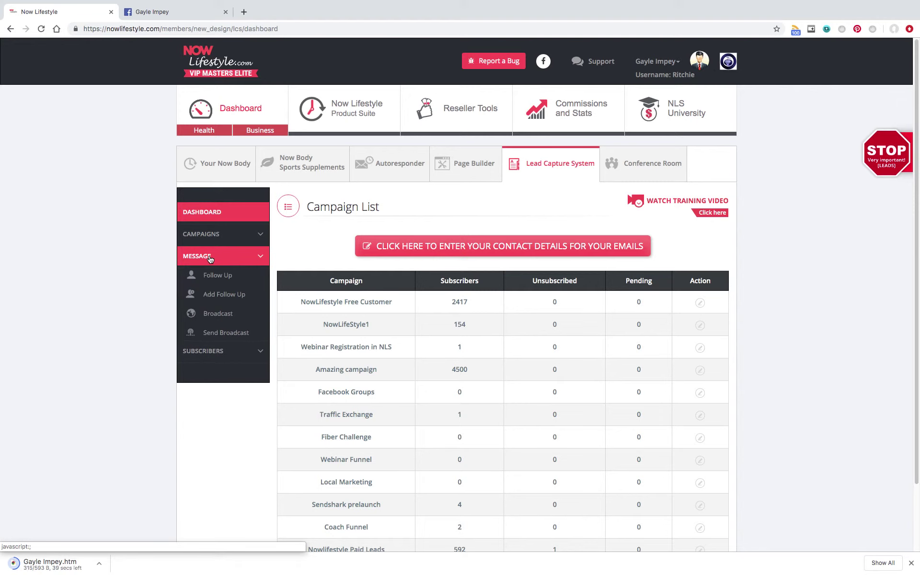
left_click(231, 337)
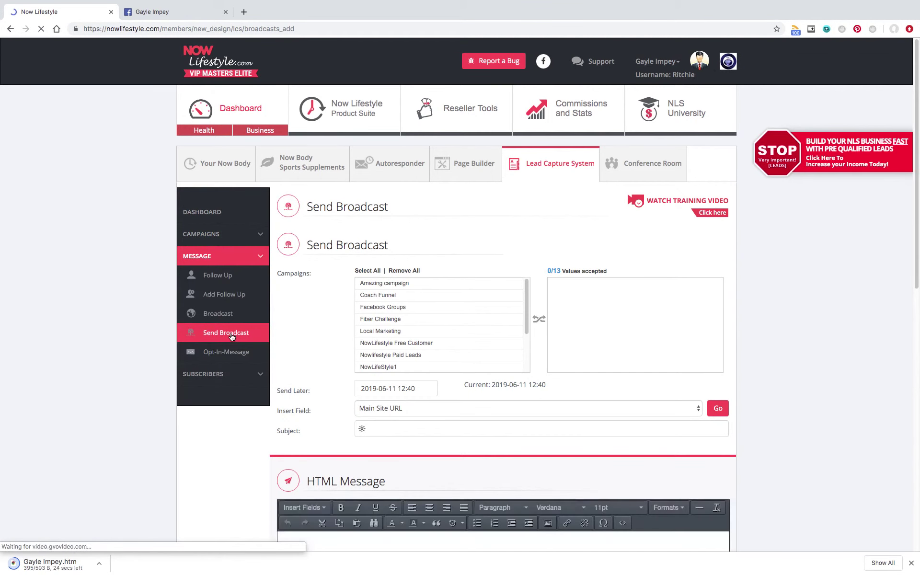
Step: Add Amazing campaign, Coach Funnel, the Nowlifestyle lists, Sendshark prelaunch, Solo Leads and Webinar Registration in NLS
left_click(446, 295)
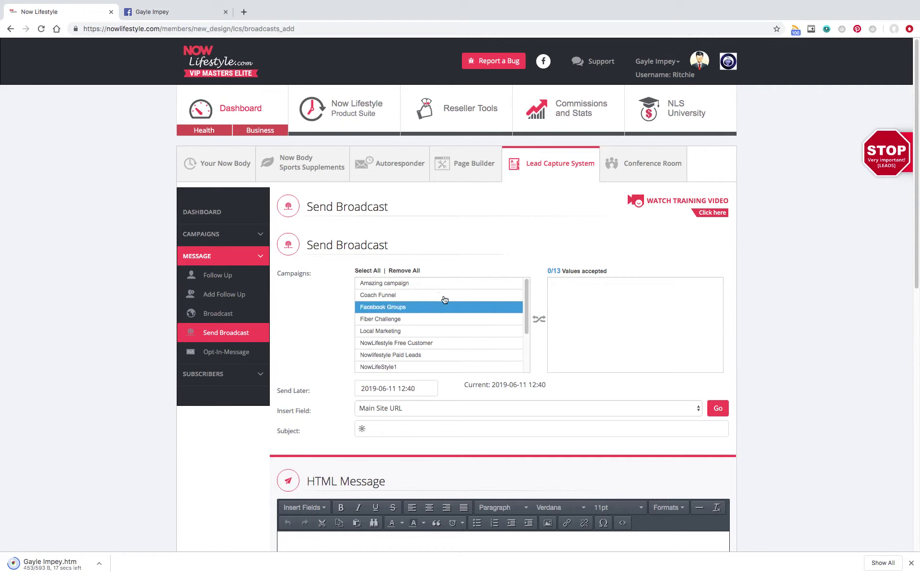
left_click(414, 284)
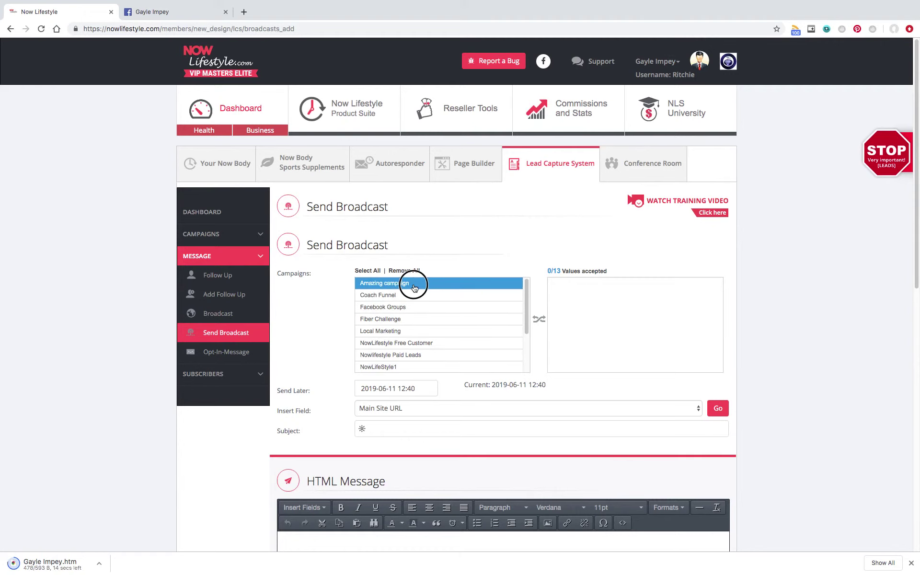
left_click(413, 287)
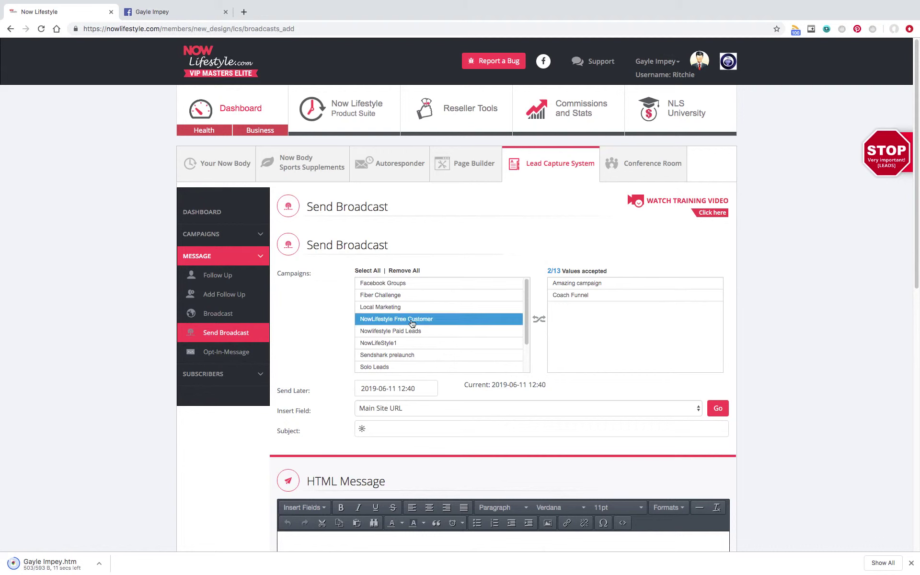
left_click(412, 321)
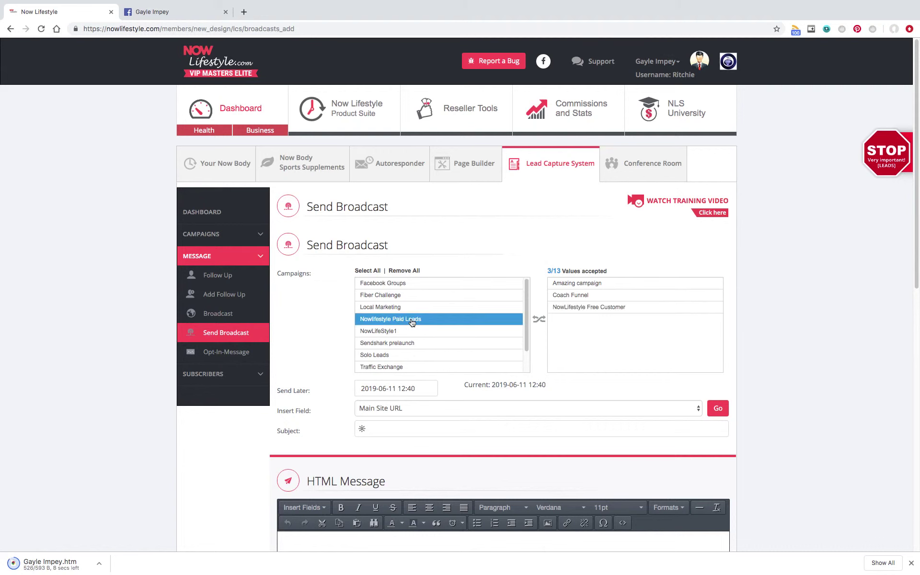
left_click(412, 321)
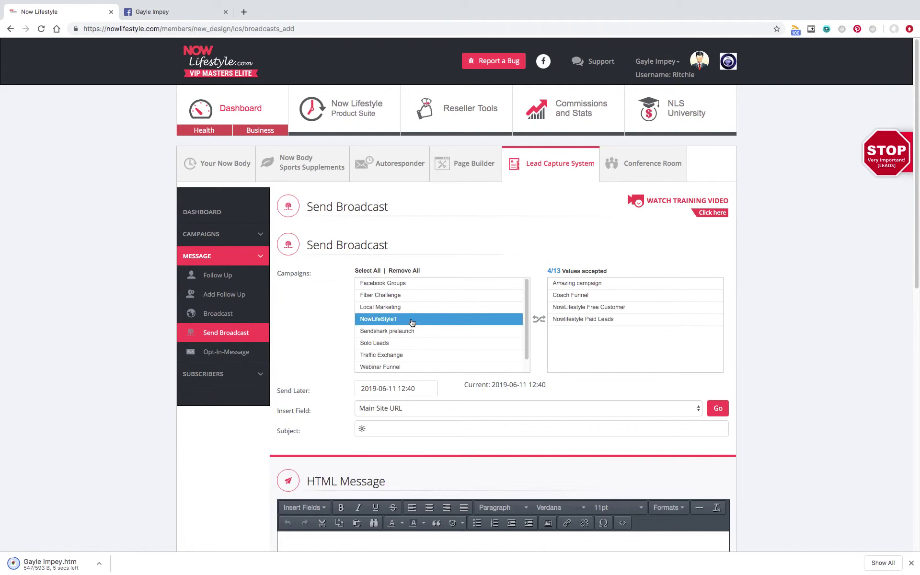
left_click(412, 322)
left_click(412, 322)
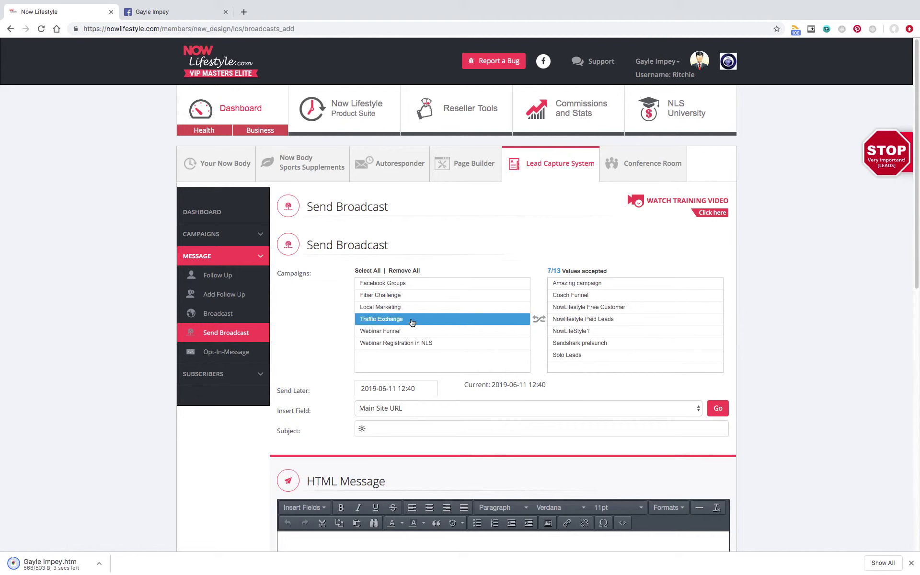
left_click(413, 343)
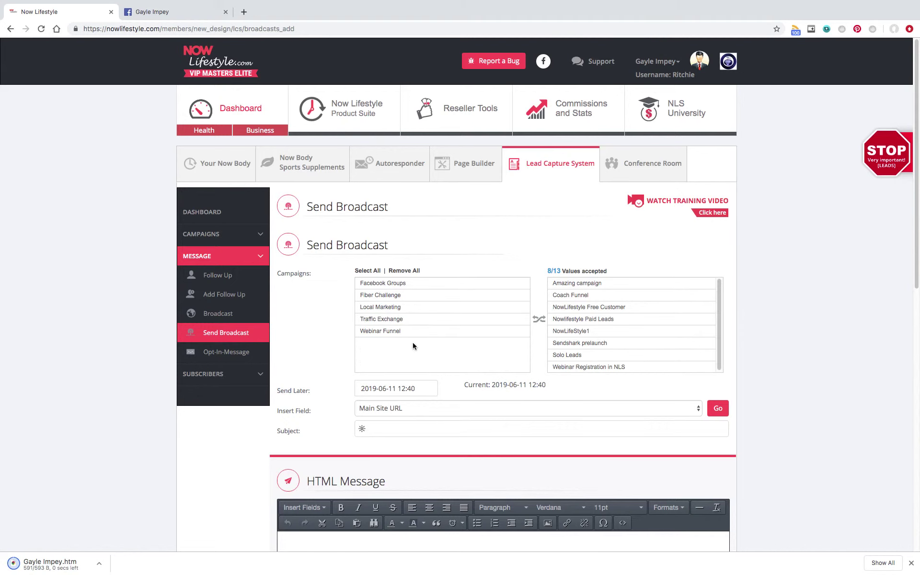
scroll(413, 342, "down", 1)
left_click(397, 401)
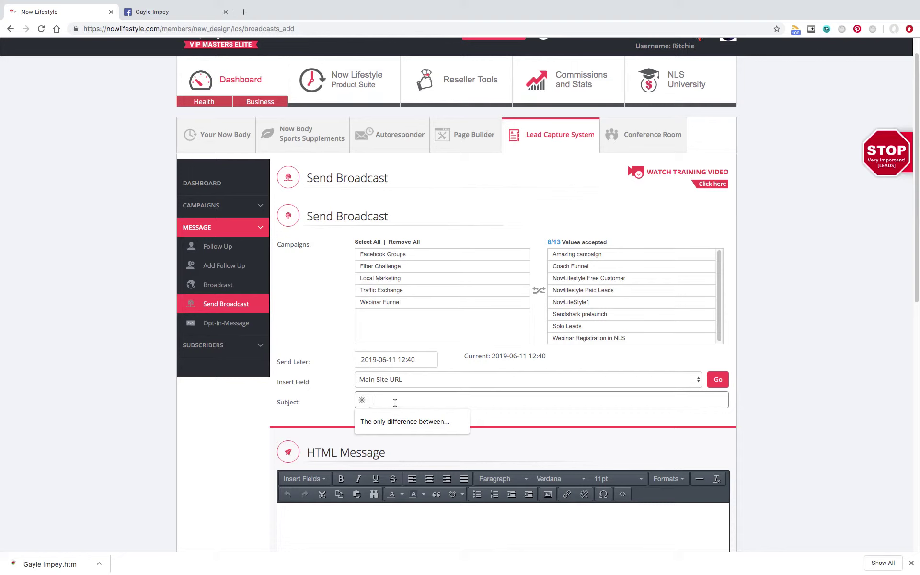
Step: Enter a 'Hi from' subject with the sender's name, then place the cursor in the message body
type("Hi from")
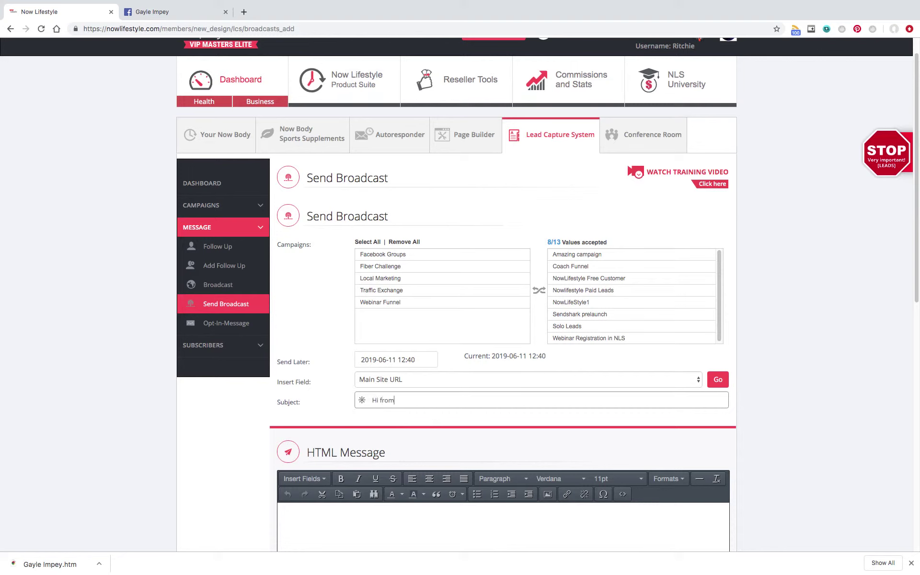
type(" Gau")
type("yle Impey")
scroll(396, 401, "down", 2)
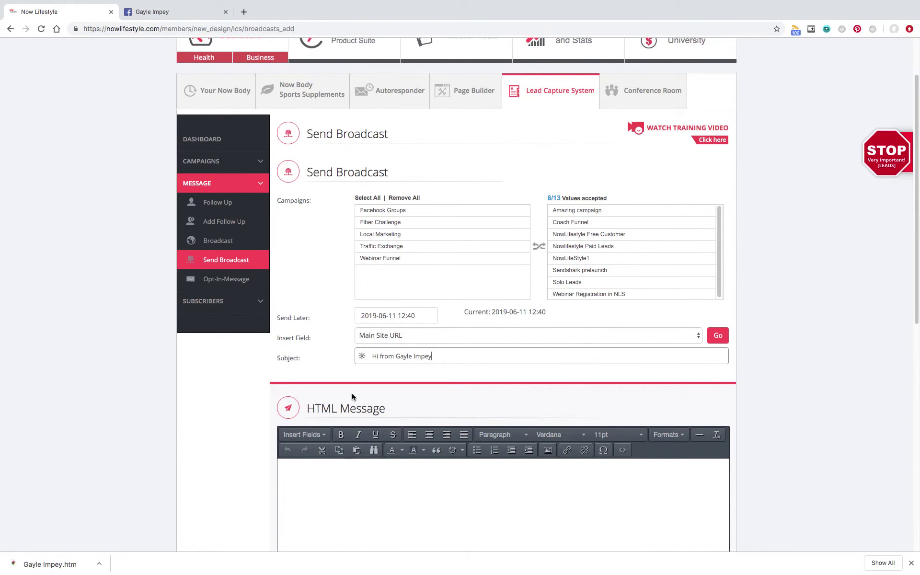
left_click(326, 478)
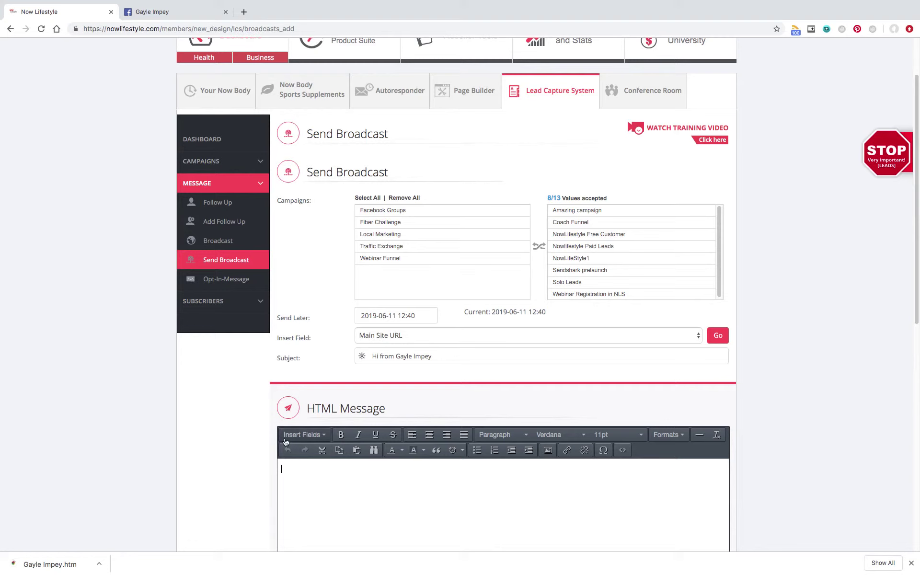
Step: Centre-align the message body and open the Insert/edit image dialog on its upload option
left_click(429, 435)
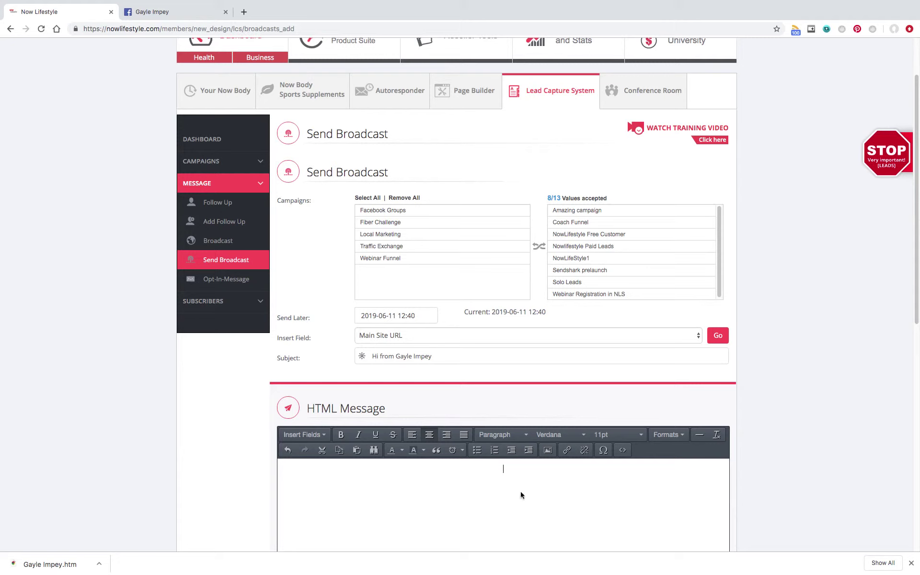
left_click(548, 452)
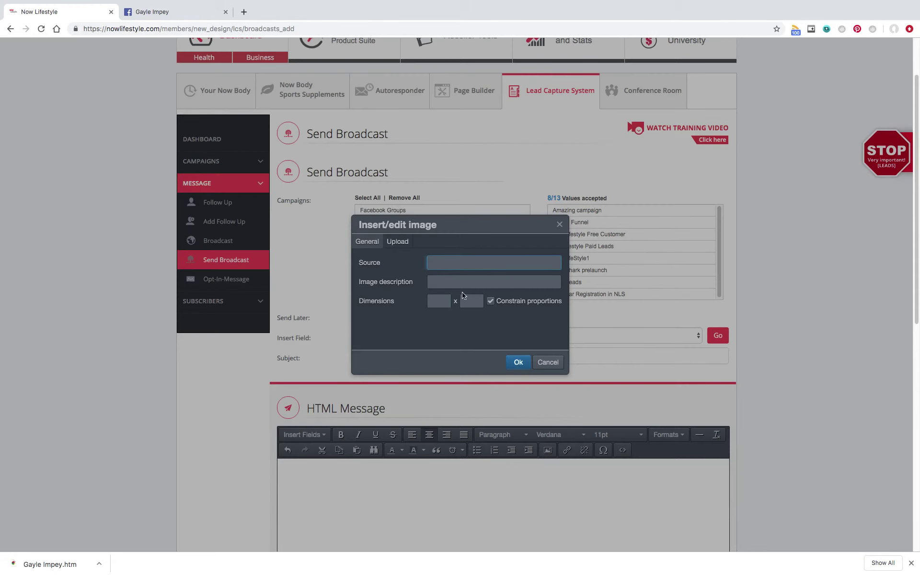
left_click(398, 242)
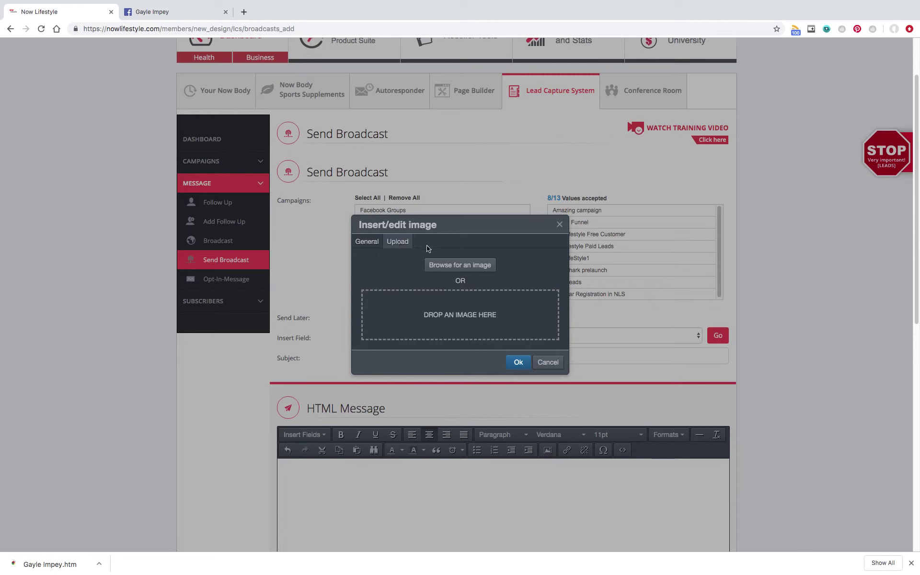
Step: Upload the profile photo JPEG from the Desktop as the image source at 200 × 200
left_click(460, 265)
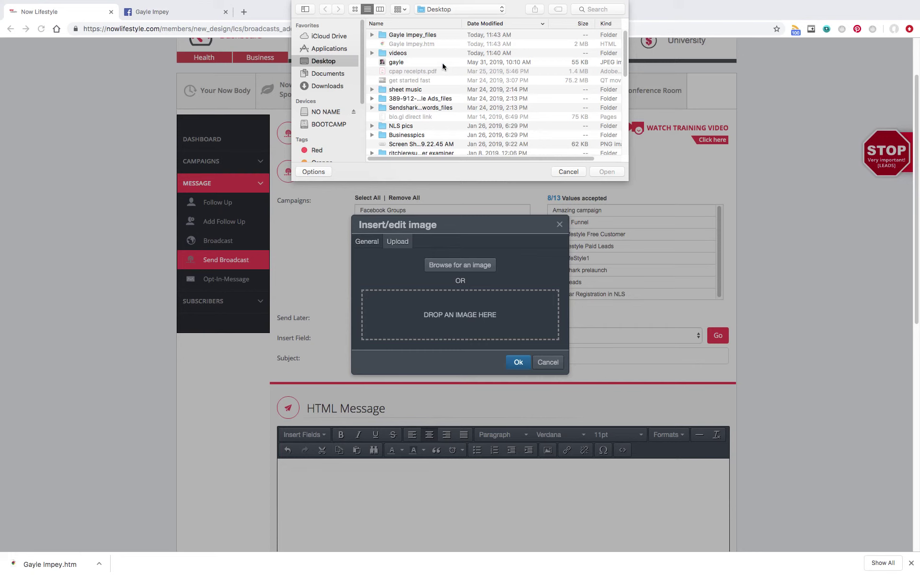
left_click(402, 64)
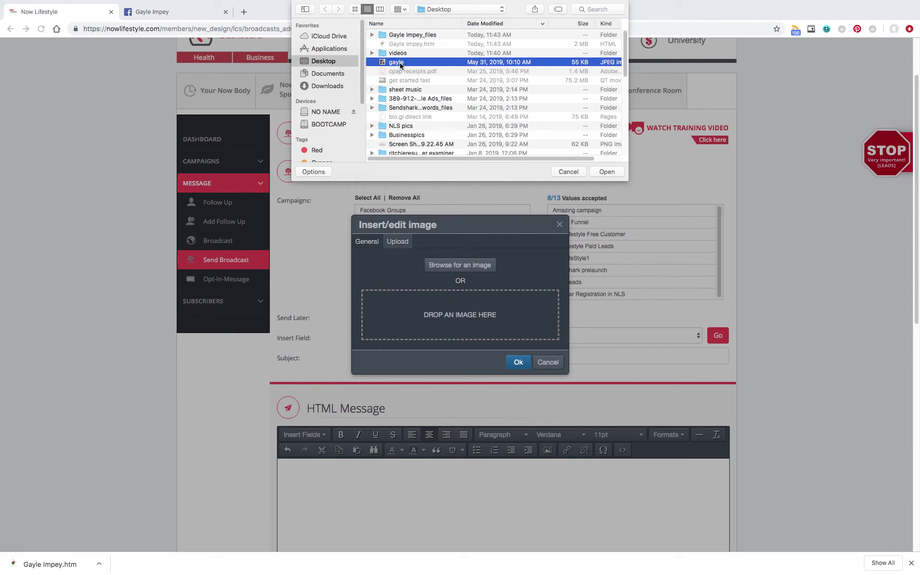
left_click(613, 174)
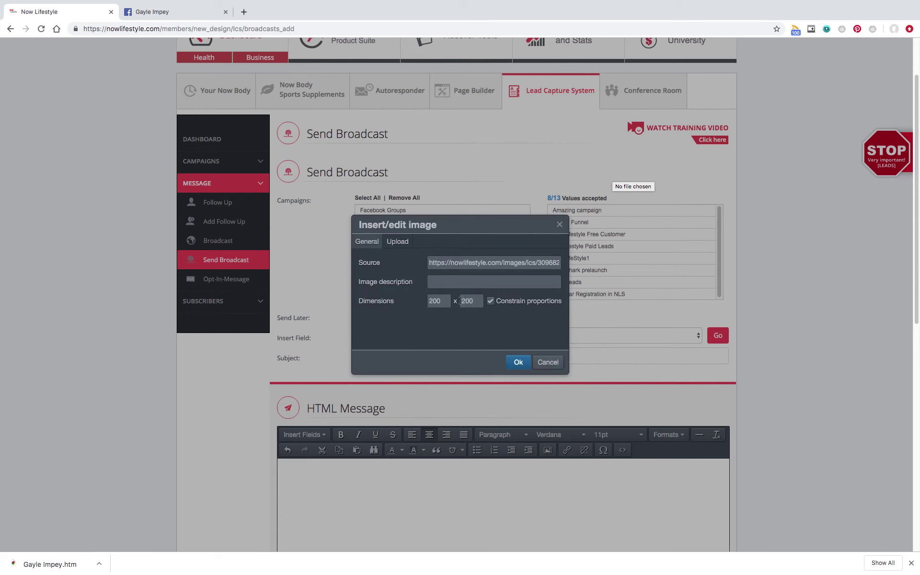
Step: Resize the photo to 150 × 150 and insert it into the message body
left_click_drag(447, 301, 403, 301)
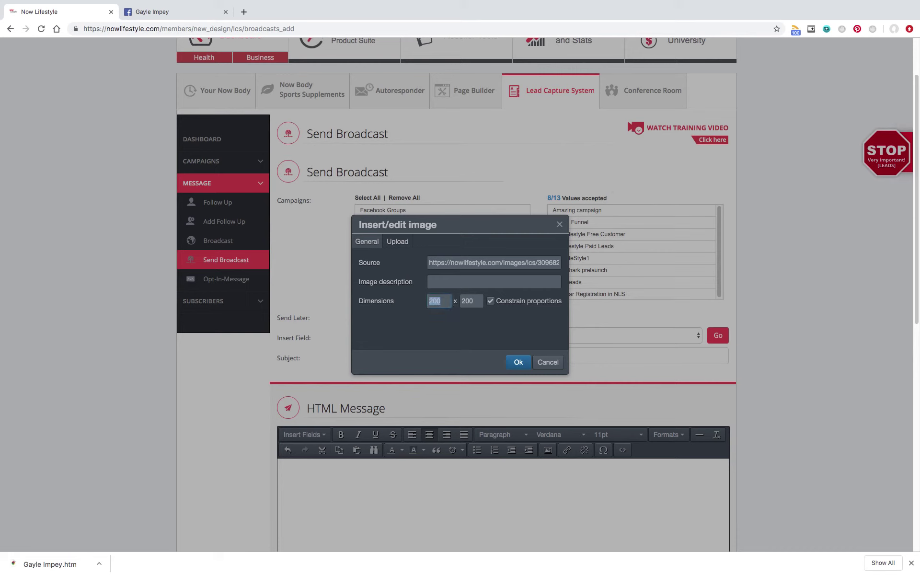
type("150")
key("Tab")
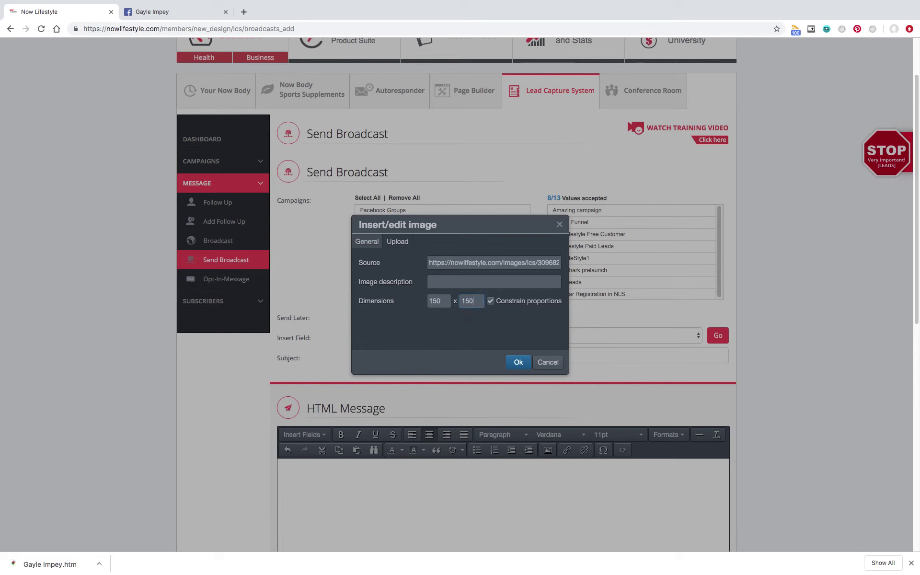
left_click(518, 364)
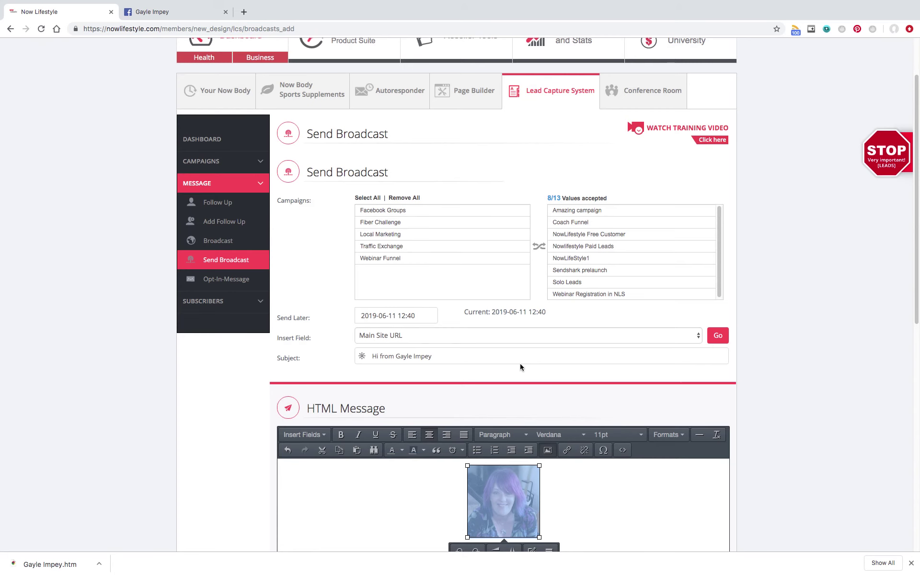
Step: Below the photo, add the centred line 'Hi! My name is …' with the sender's name
scroll(789, 377, "down", 3)
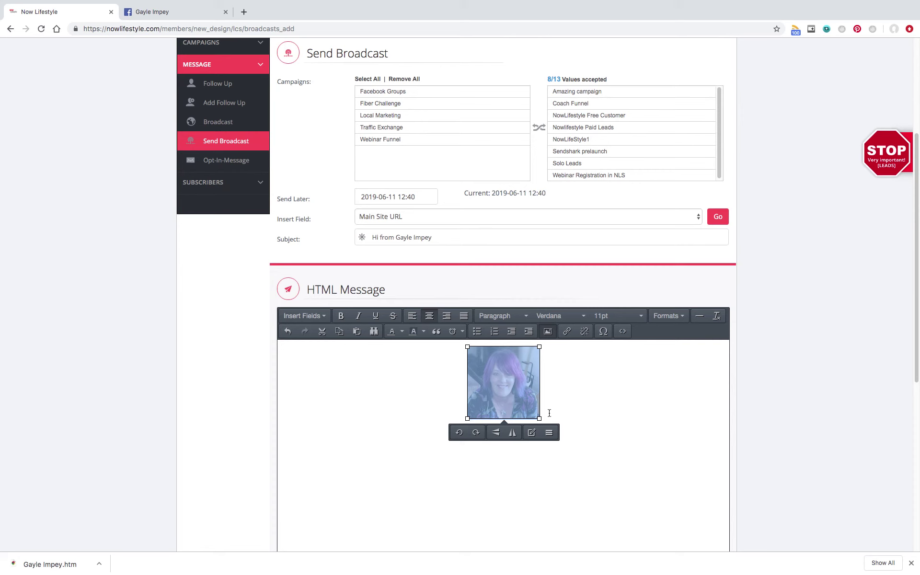
left_click(549, 413)
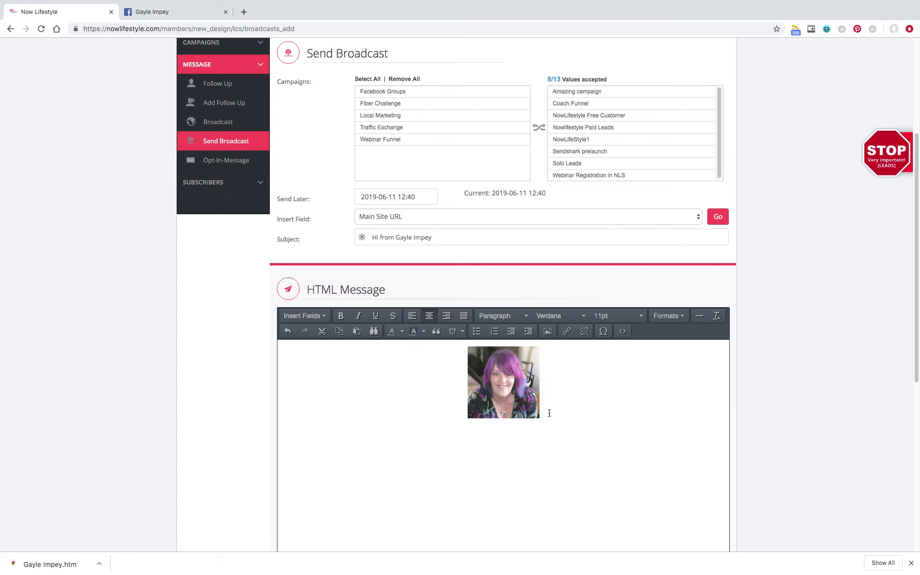
key("Return")
type("Hi! My name is Gayle Impey.")
scroll(566, 409, "down", 7)
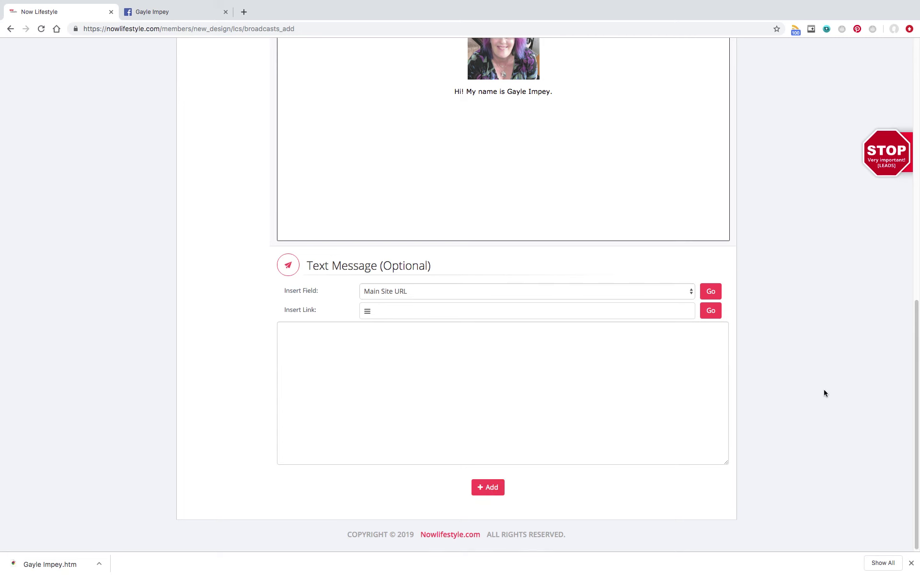
scroll(822, 394, "up", 8)
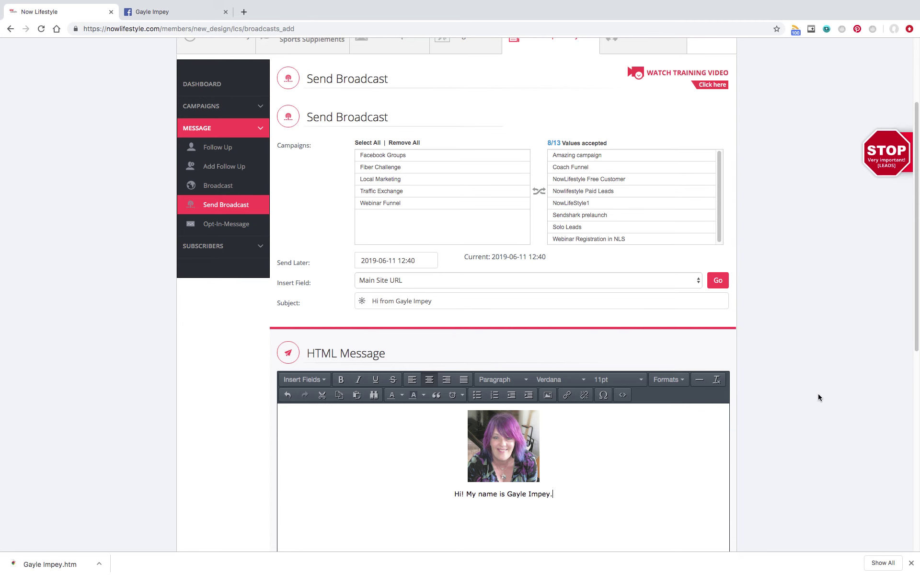
scroll(818, 397, "up", 3)
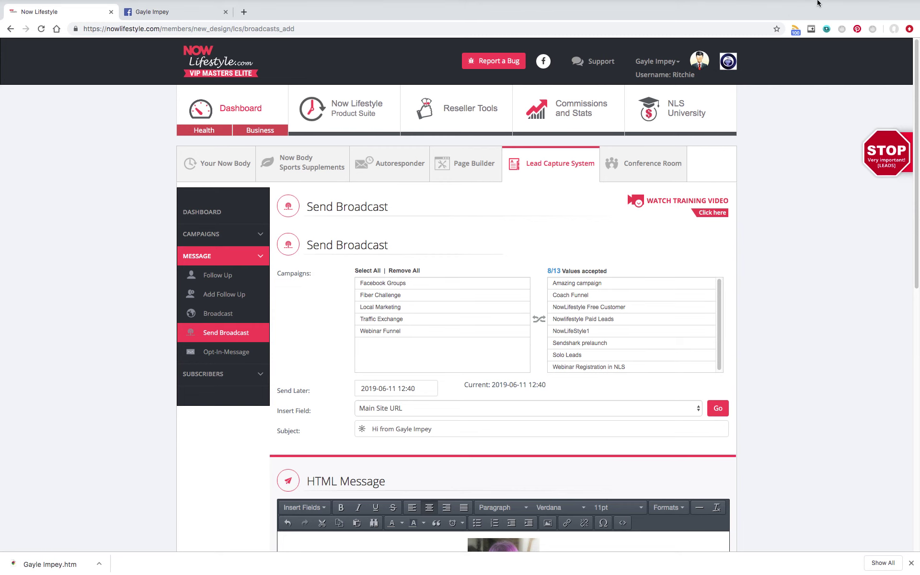
mouse_move(820, 2)
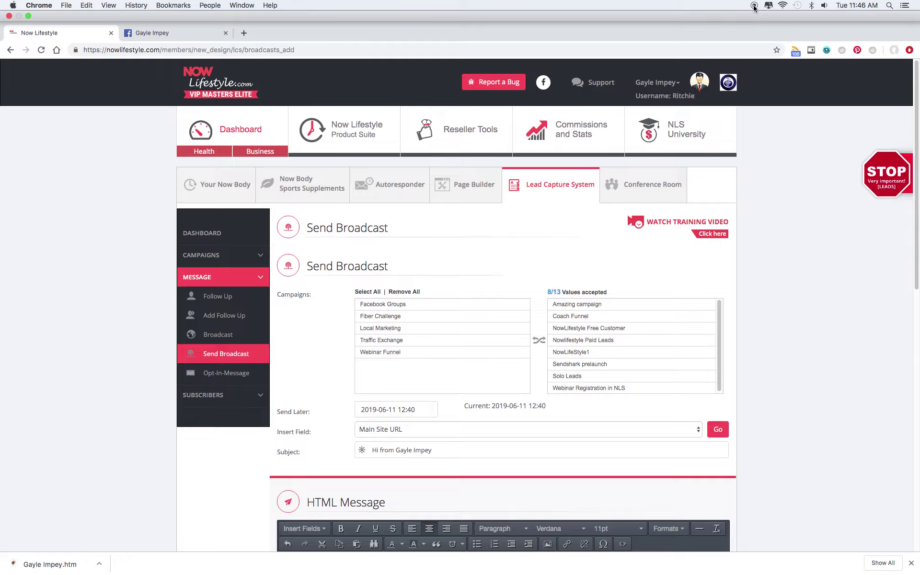